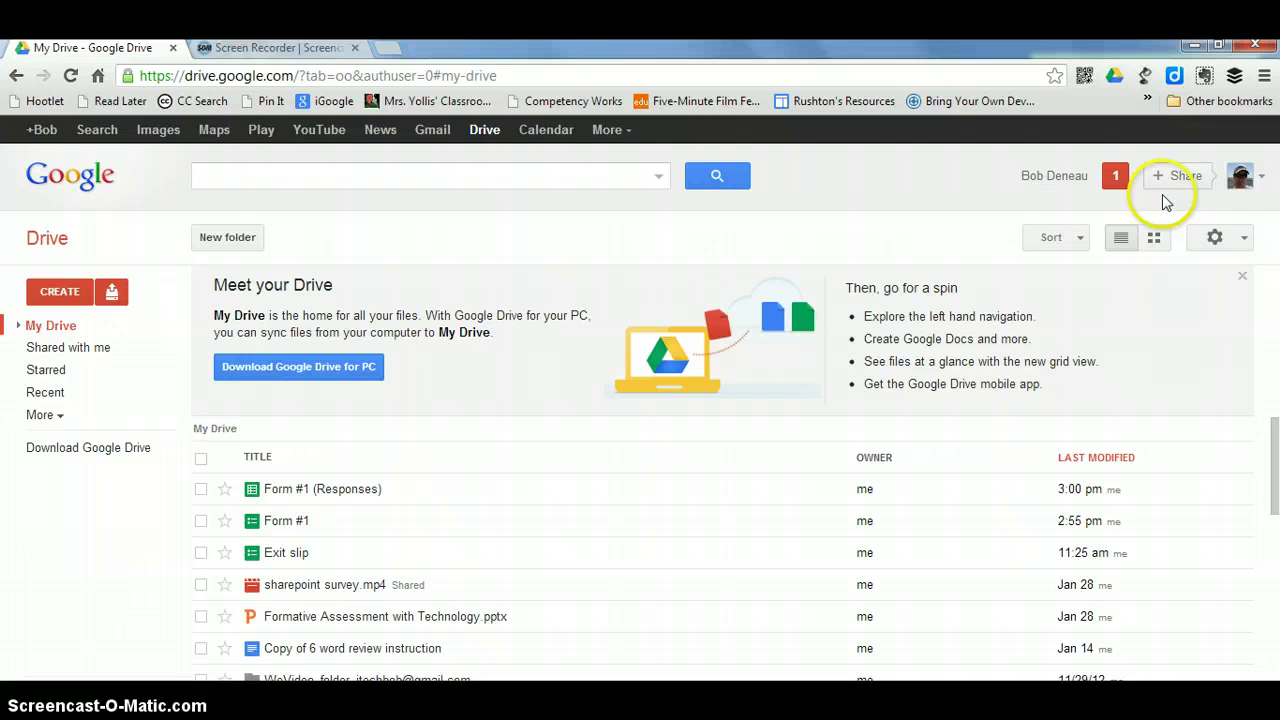
# Create a new form from the Create menu titled 'Form #2', keeping the Default theme.
pyautogui.click(60, 293)
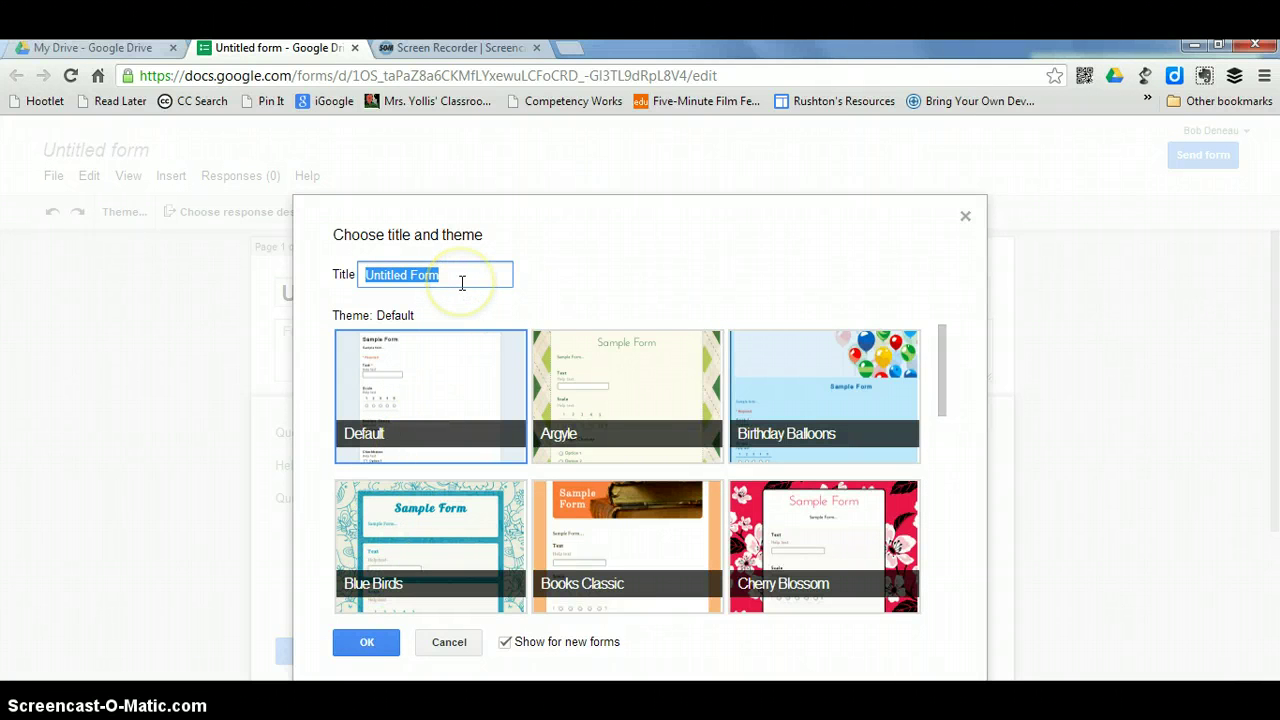
pyautogui.write('Form #2')
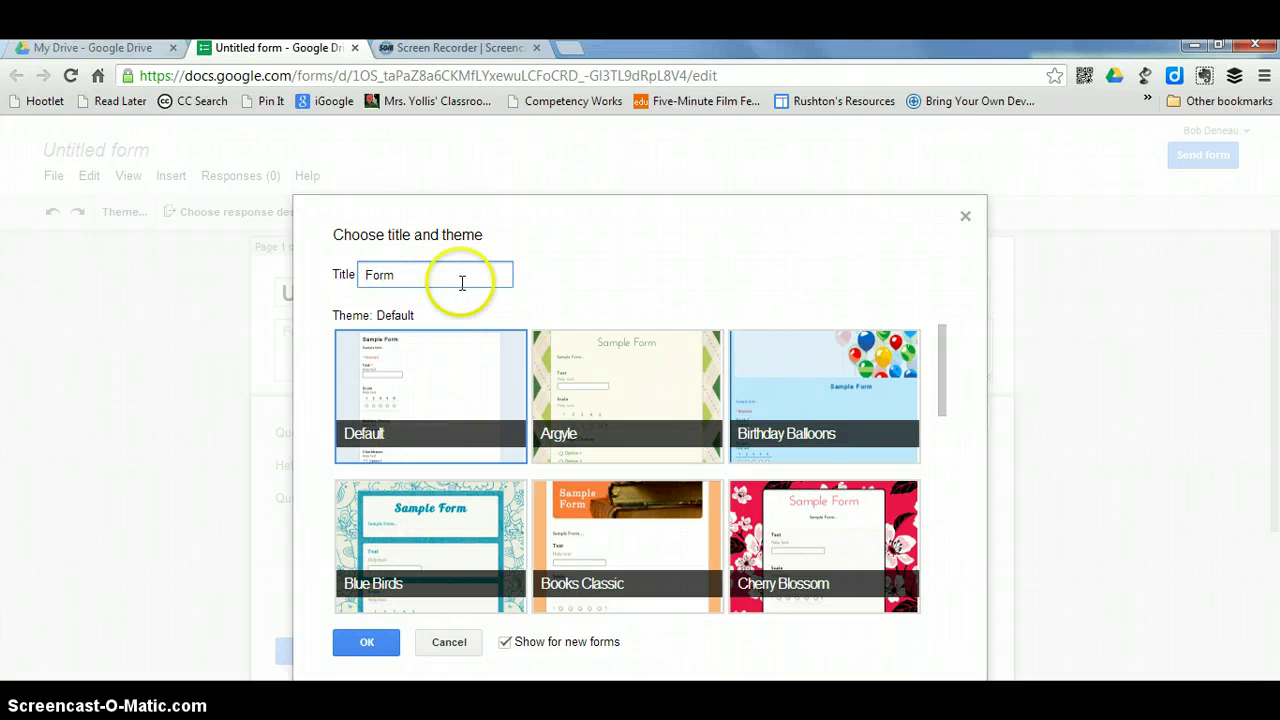
pyautogui.click(364, 643)
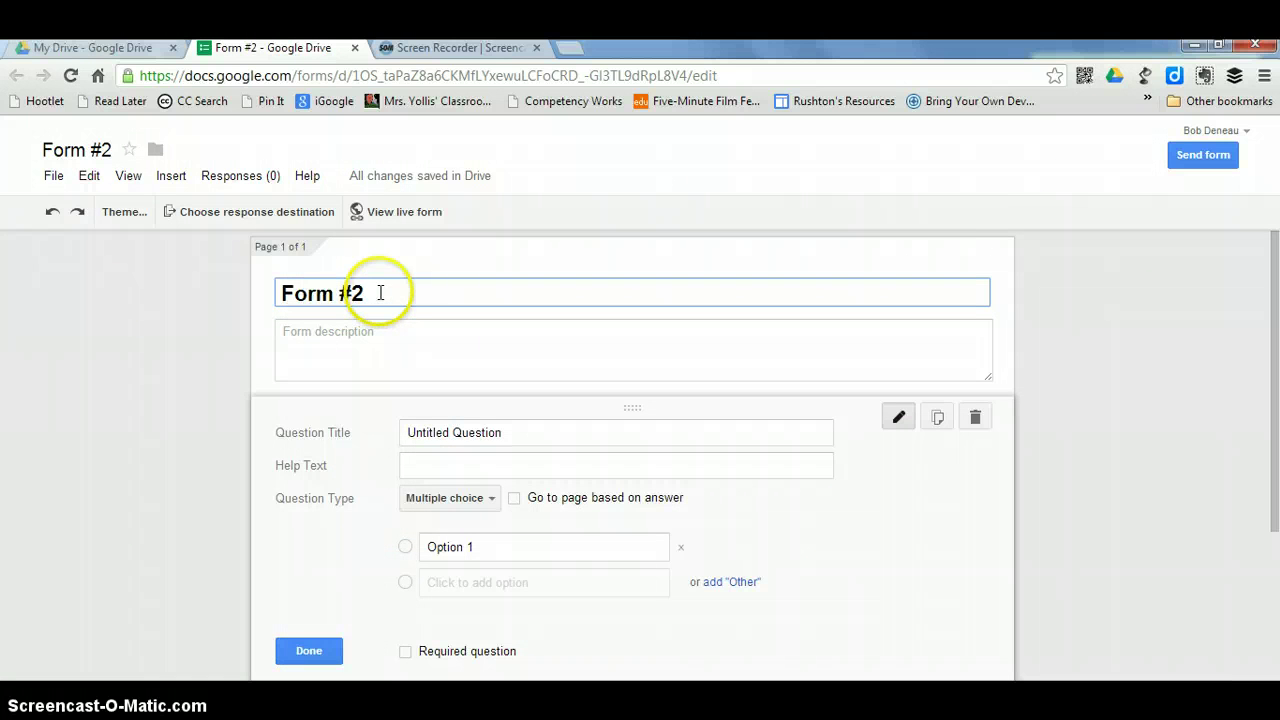
# Enter 'Directions' as the form description.
pyautogui.click(380, 290)
pyautogui.click(381, 330)
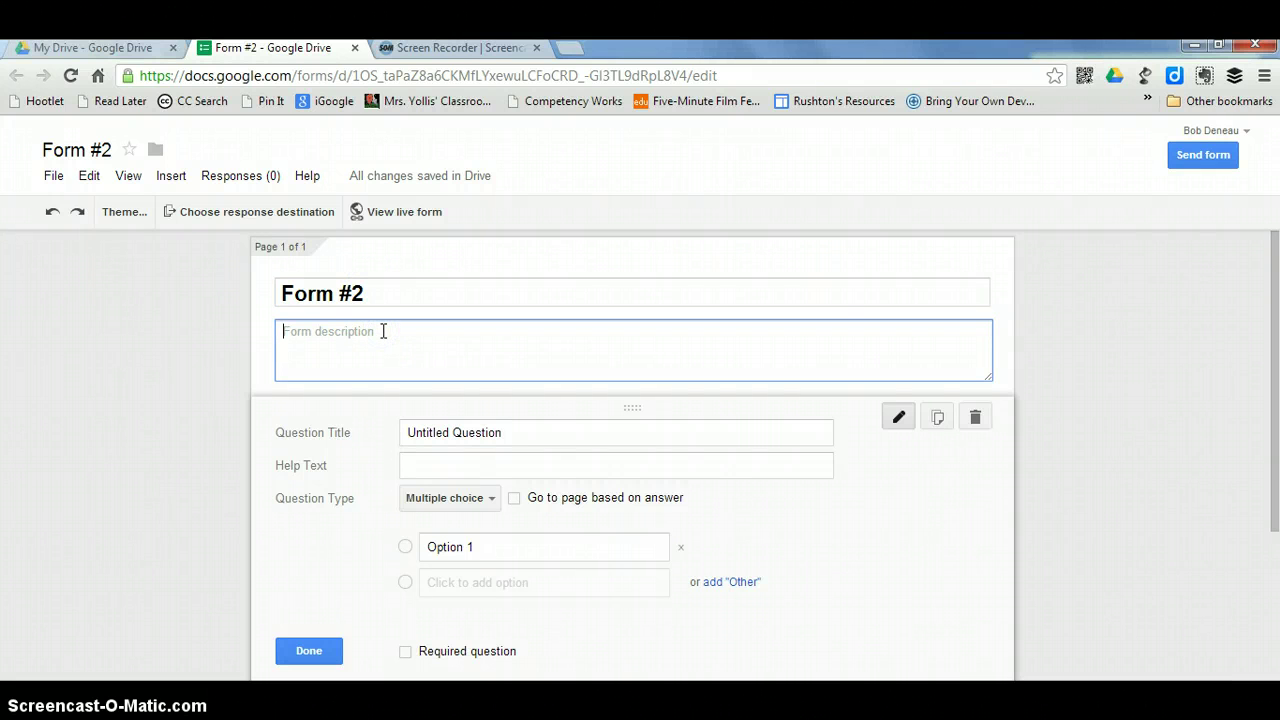
pyautogui.write('Directions')
# Retitle the first question 'Question 1 is....' and set its type to Paragraph text.
pyautogui.click(514, 432)
pyautogui.moveTo(514, 431); pyautogui.dragTo(396, 427)
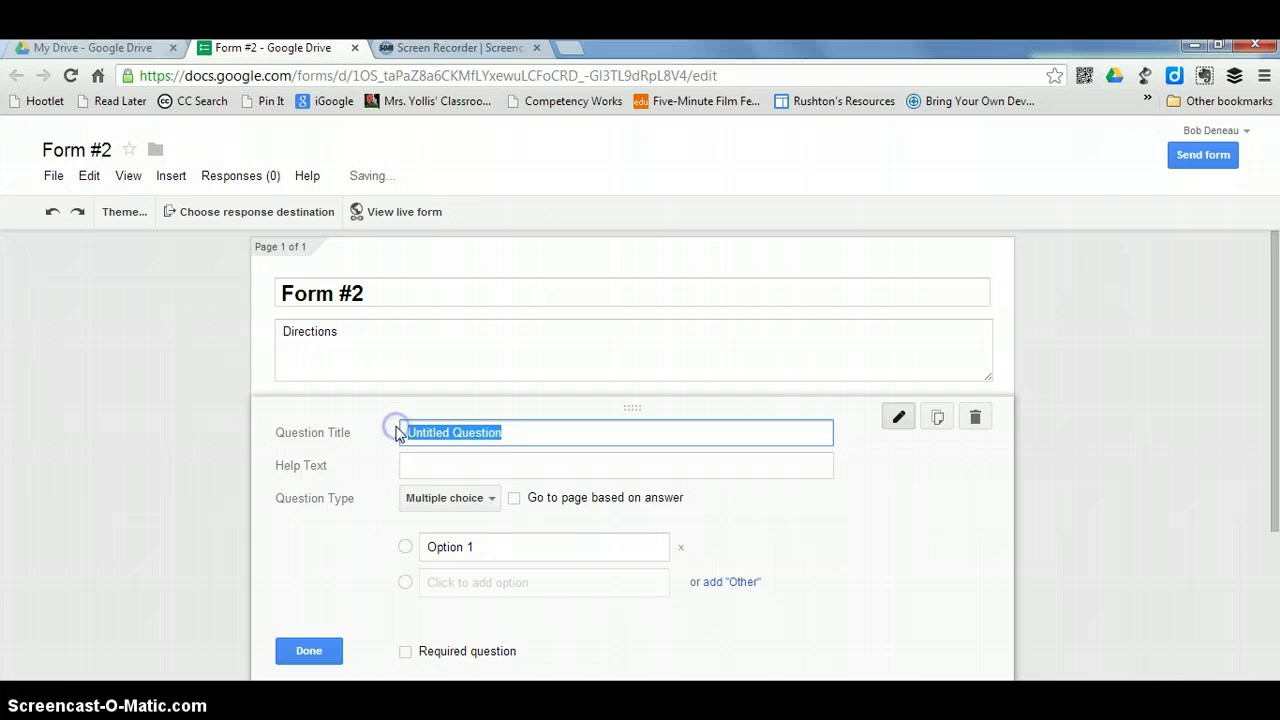
pyautogui.write('Question 1 is....')
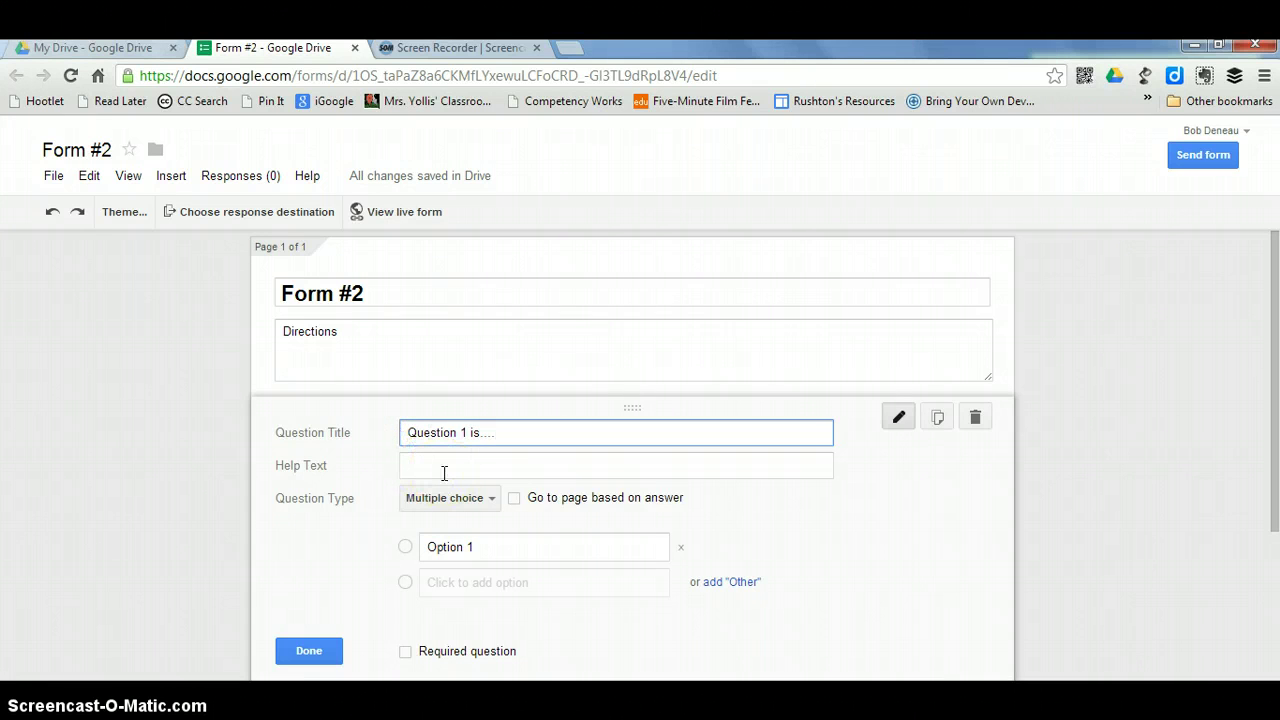
pyautogui.click(470, 499)
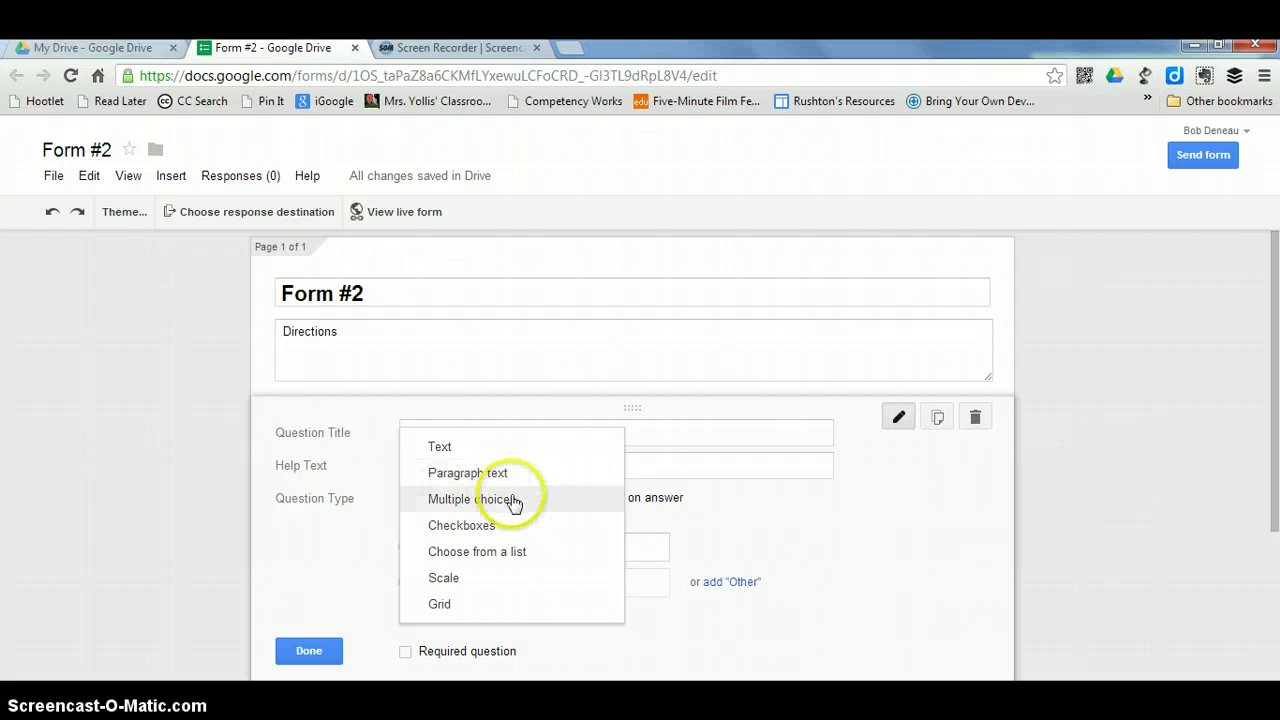
pyautogui.click(512, 527)
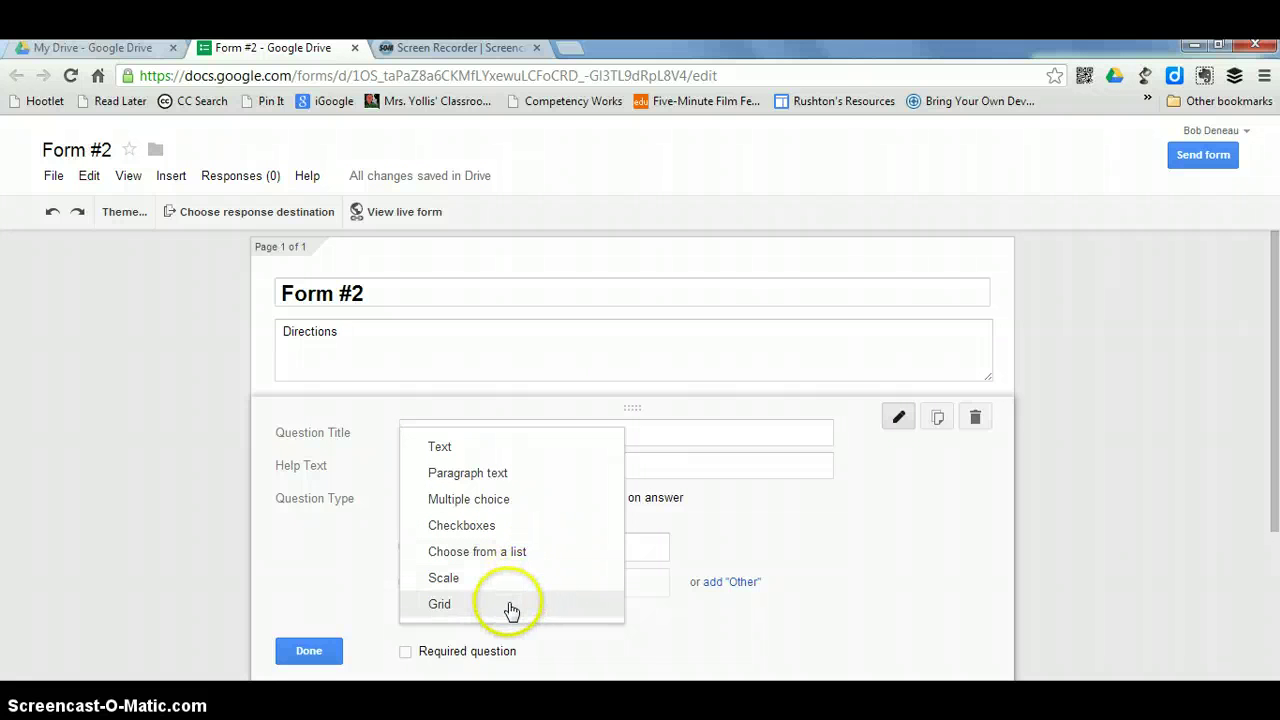
pyautogui.click(478, 479)
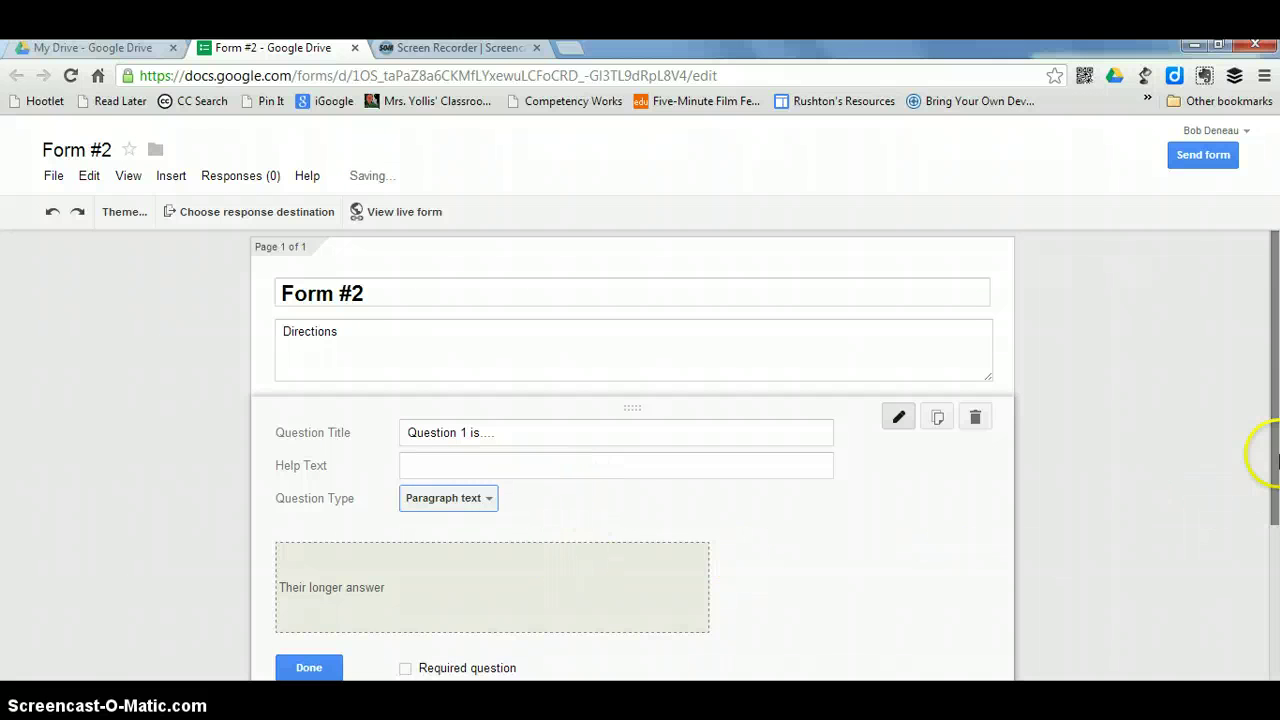
pyautogui.moveTo(1275, 433); pyautogui.dragTo(1277, 496)
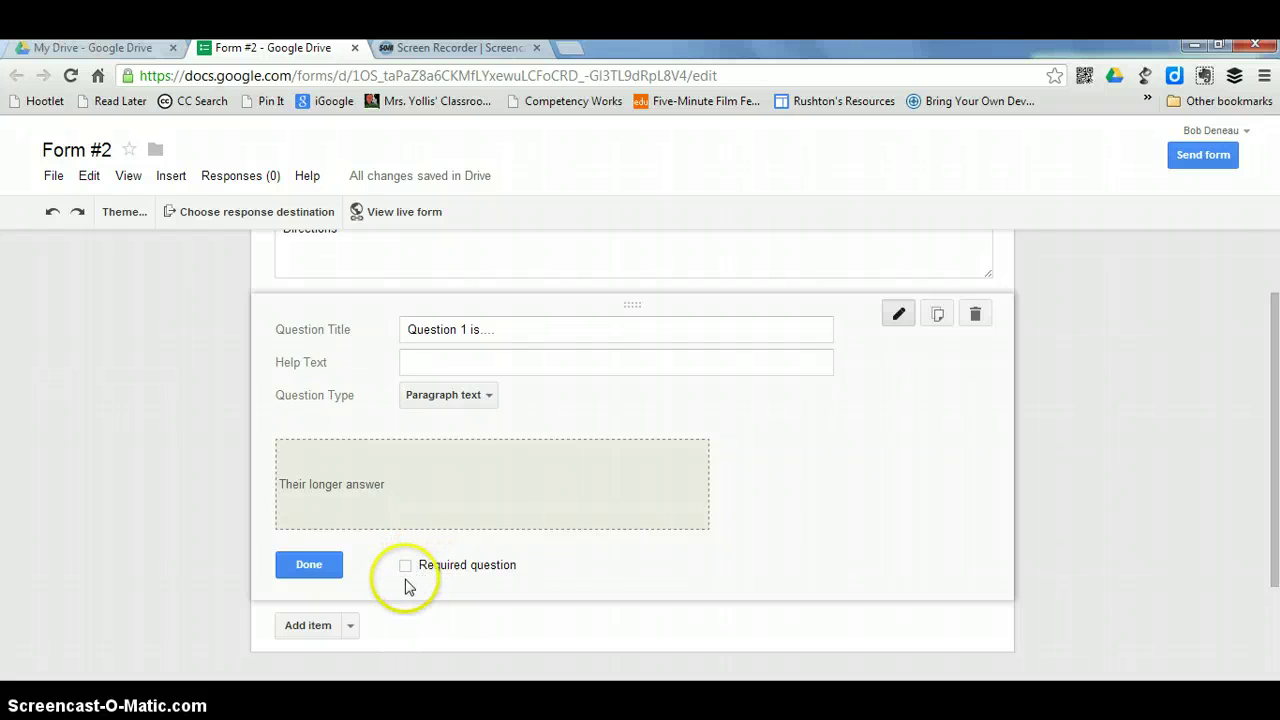
# Add a new multiple-choice question titled 'Question 2....'.
pyautogui.click(351, 627)
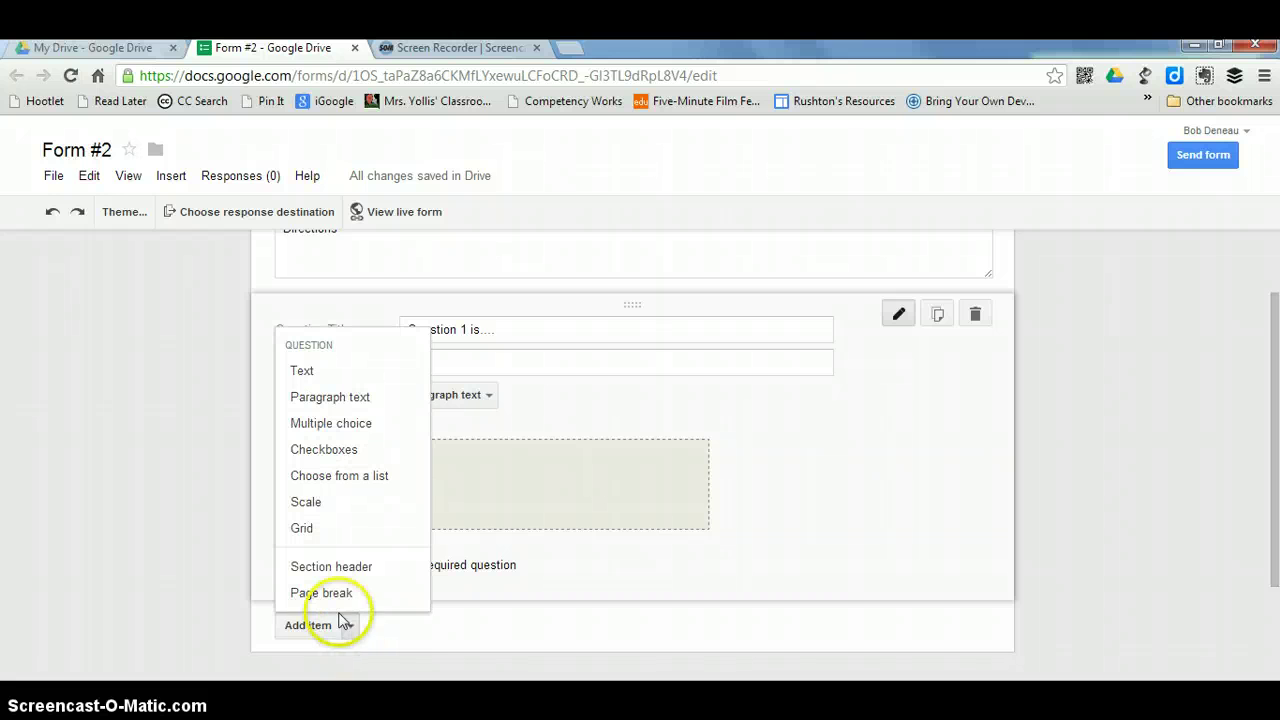
pyautogui.click(338, 428)
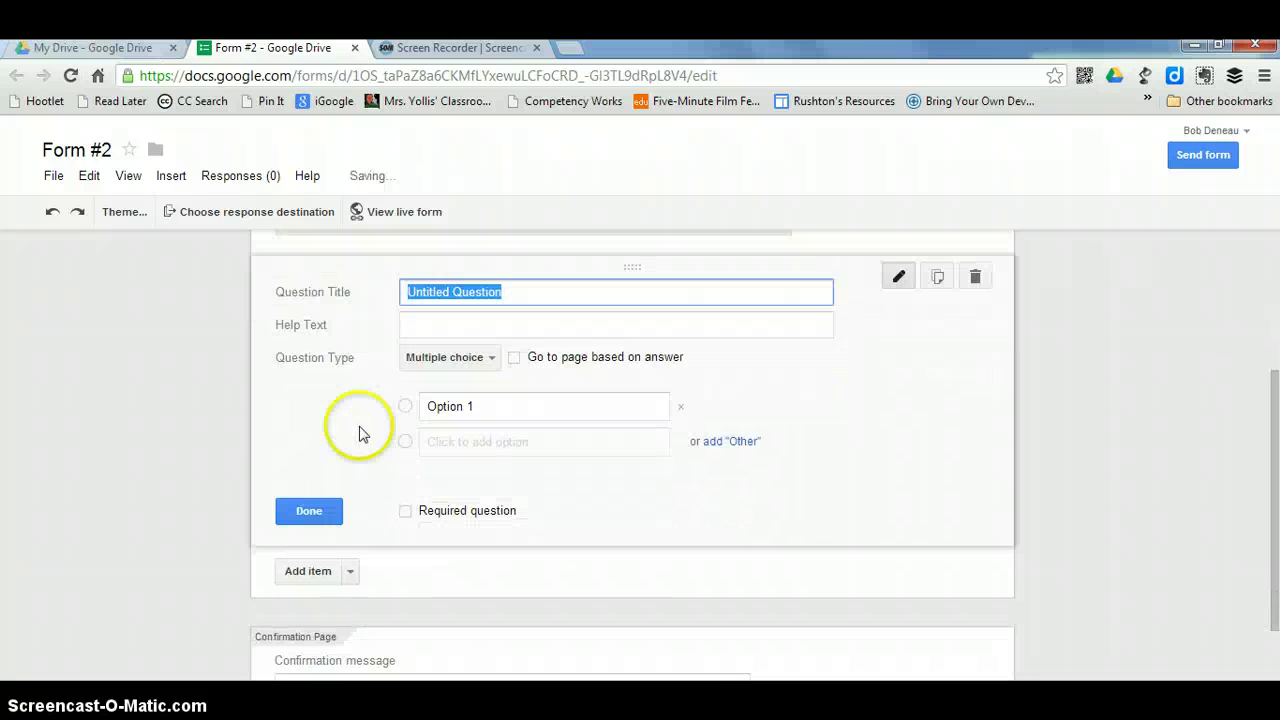
pyautogui.write('Question 2....')
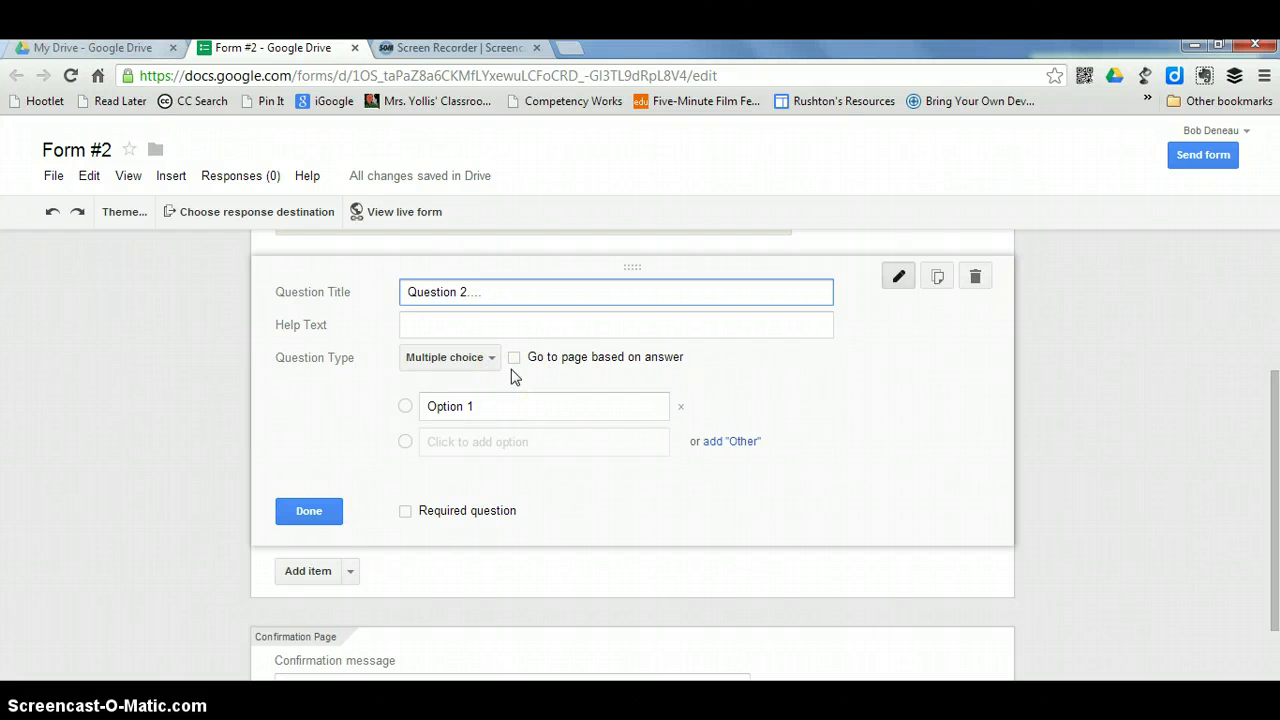
# Give Question 2 the answer options A, B, C and D, then click Done.
pyautogui.click(468, 406)
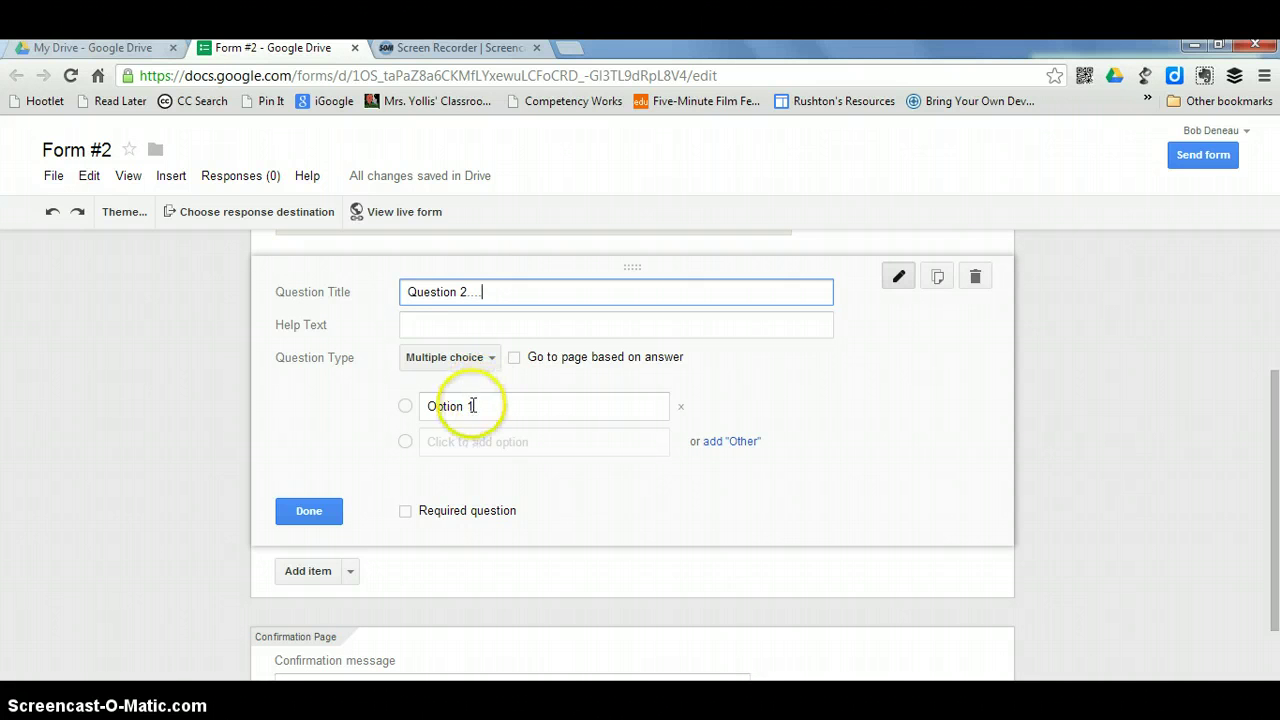
pyautogui.write('A')
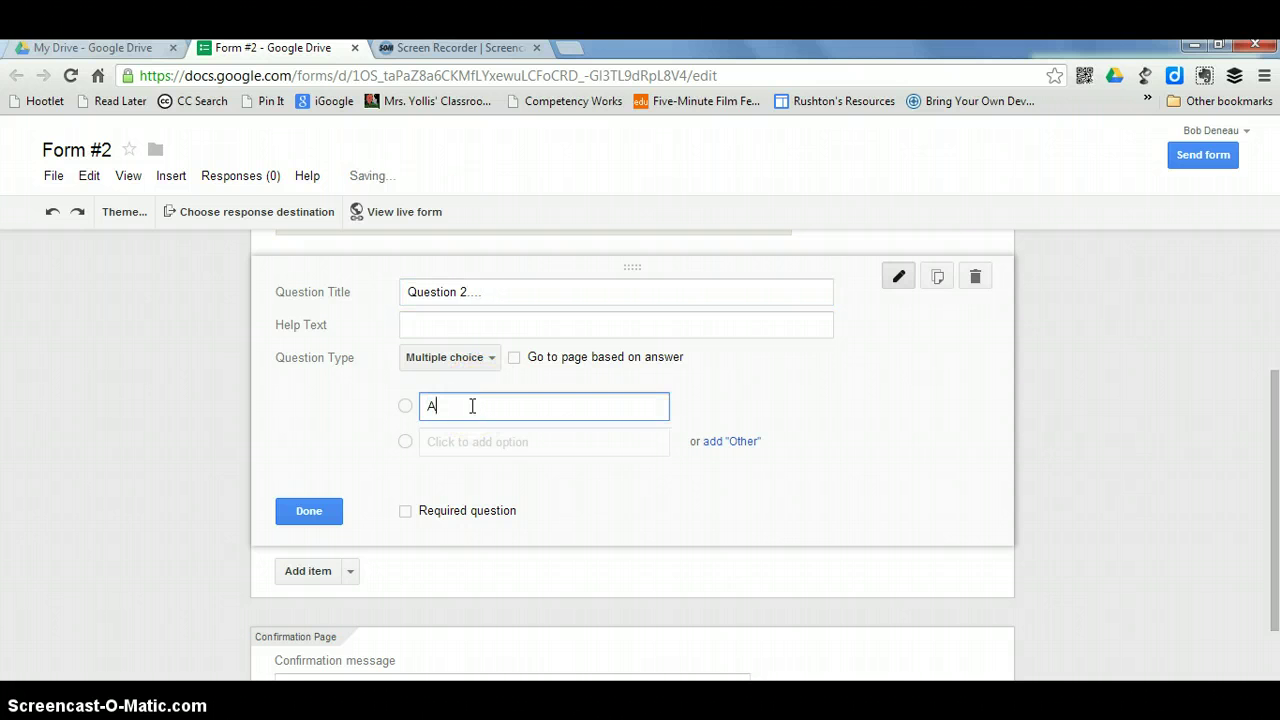
pyautogui.click(475, 441)
pyautogui.write('B')
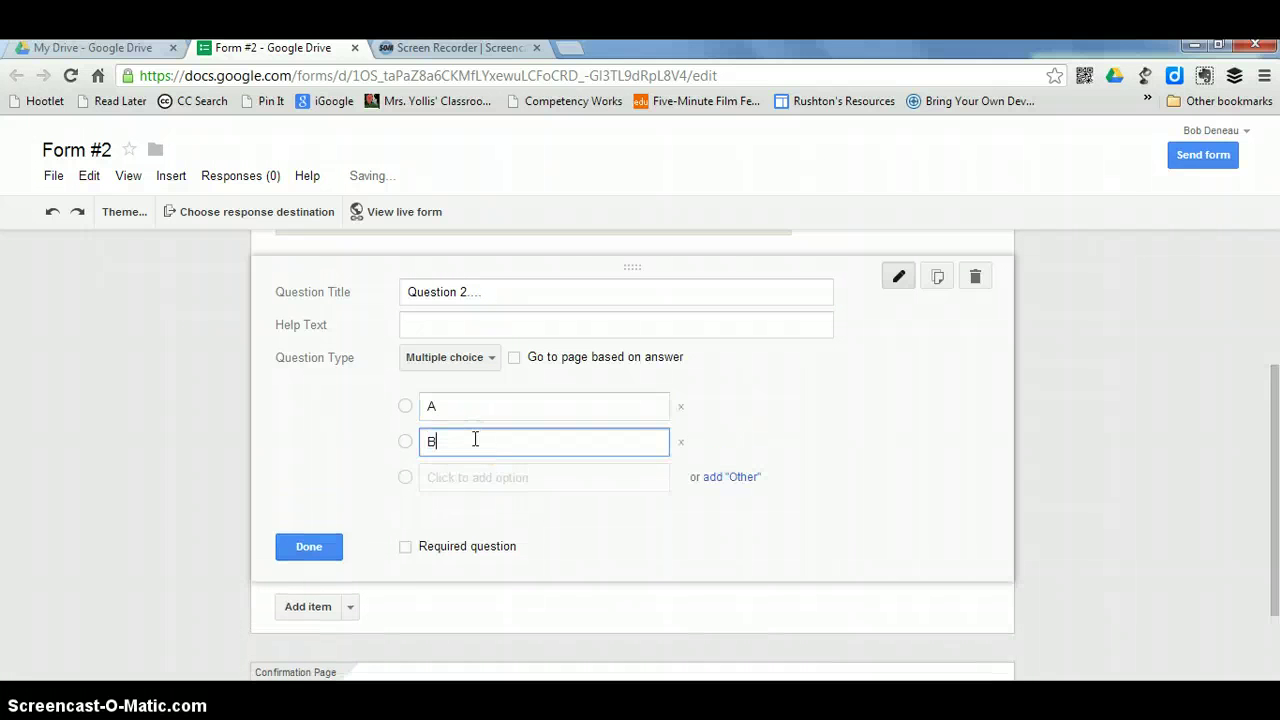
pyautogui.click(453, 484)
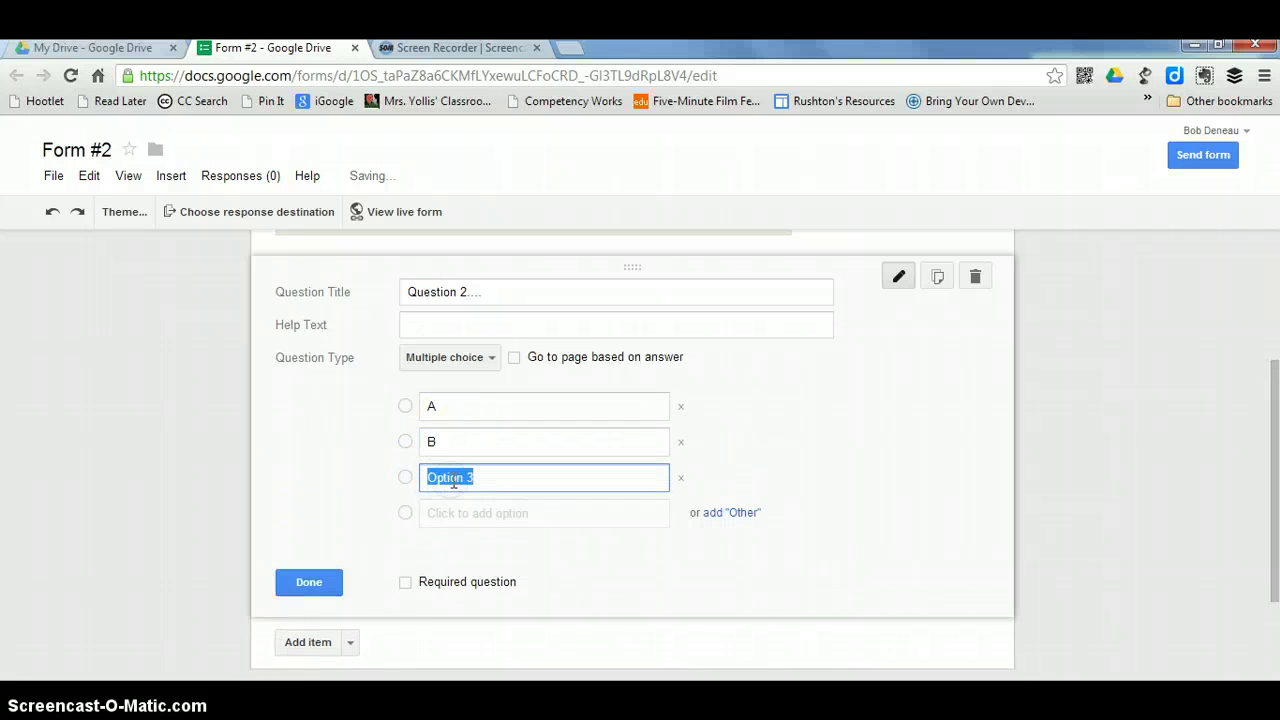
pyautogui.write('C')
pyautogui.click(477, 514)
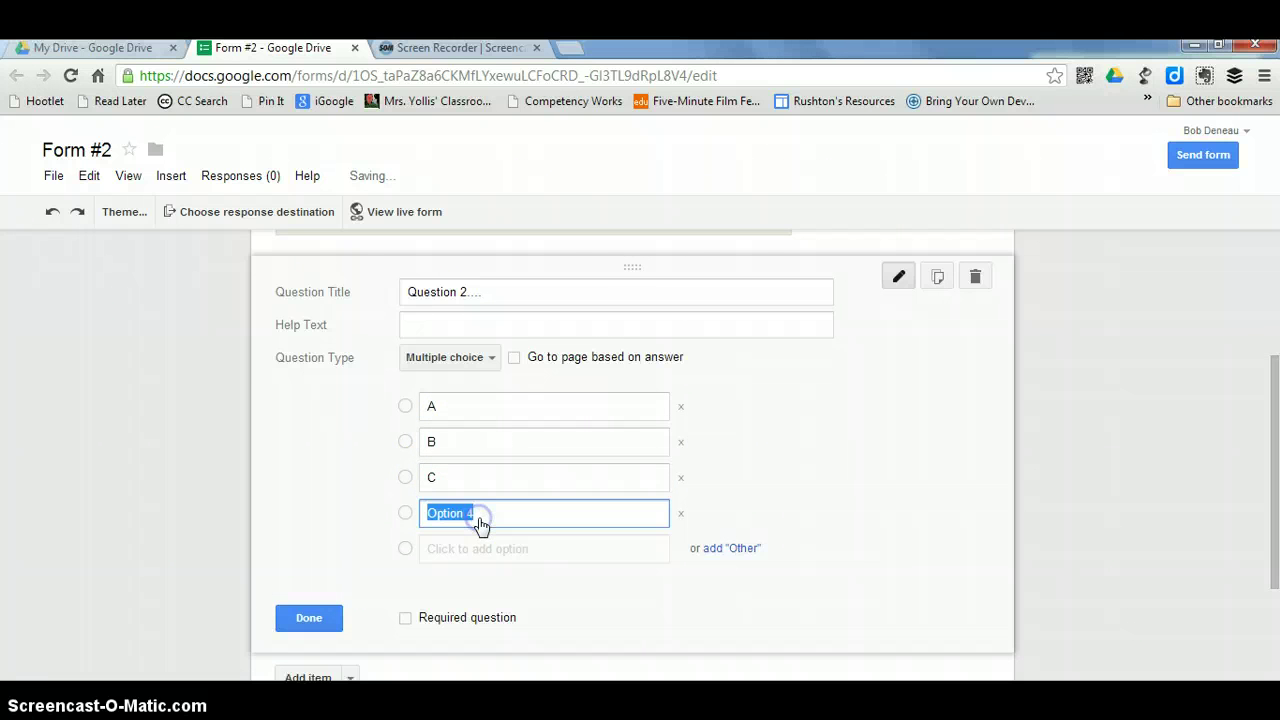
pyautogui.write('D')
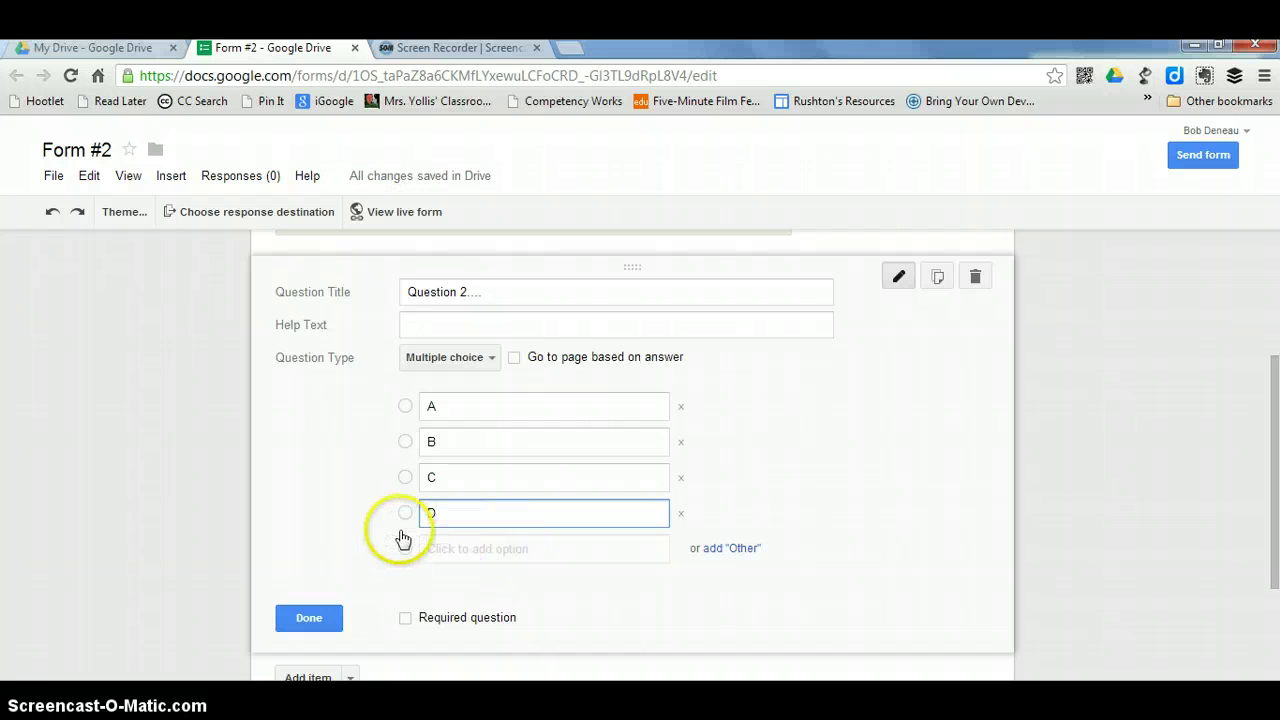
pyautogui.scroll(-1, 354, 528)
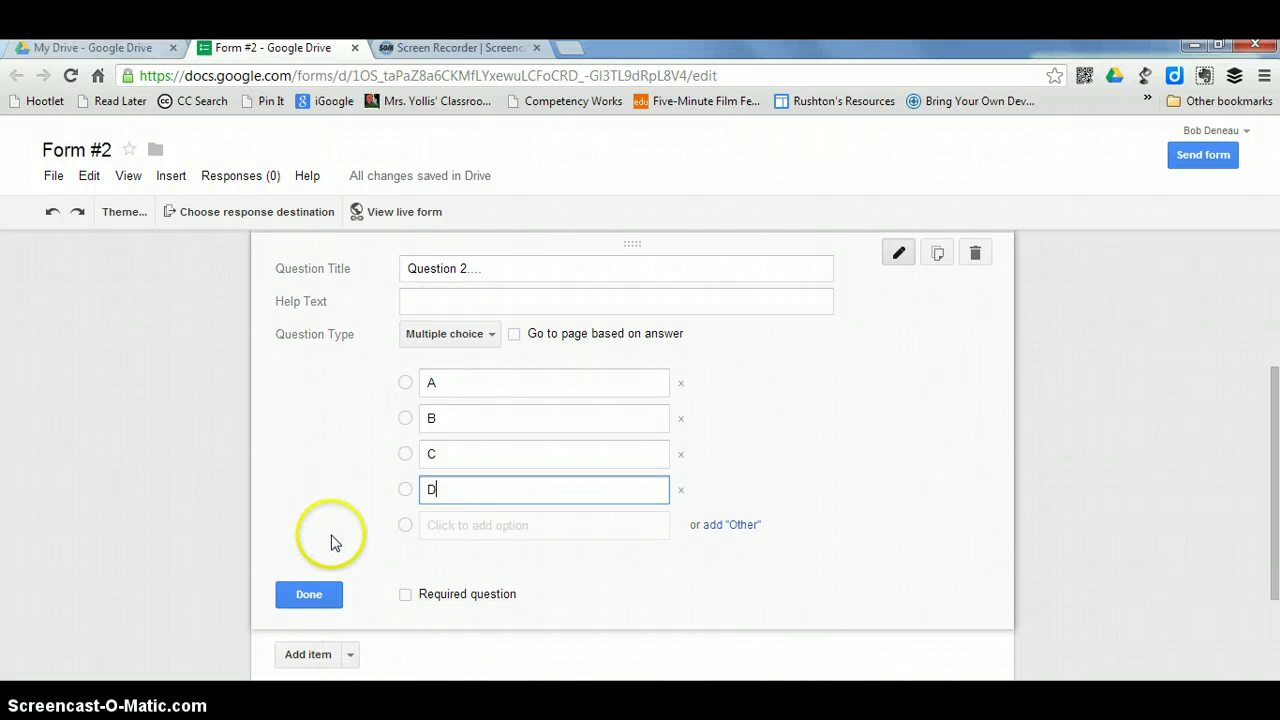
pyautogui.click(311, 596)
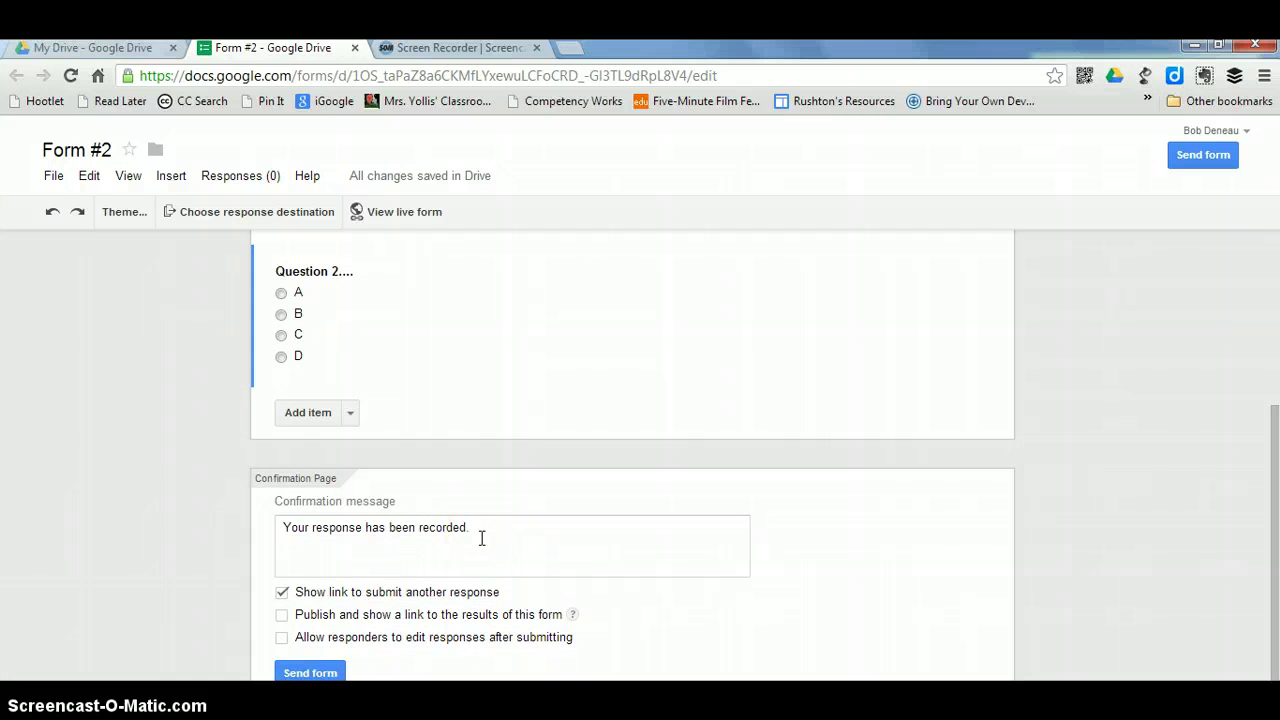
pyautogui.click(481, 536)
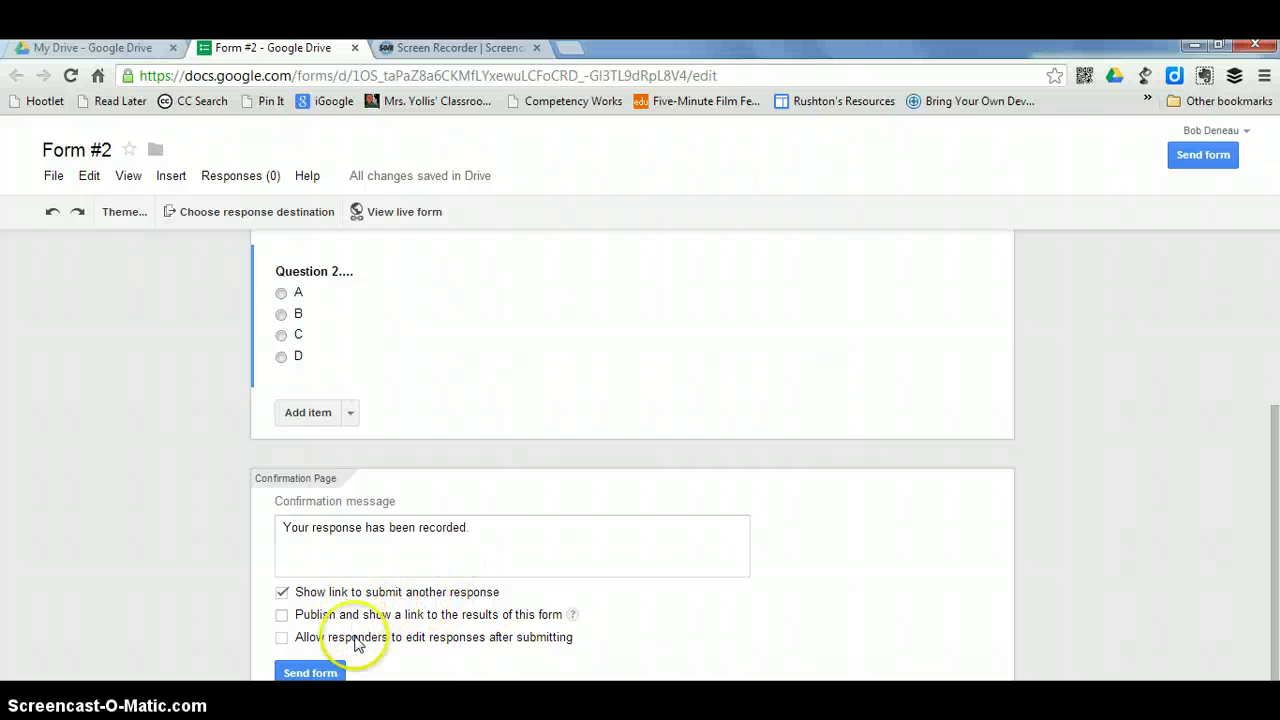
pyautogui.click(310, 673)
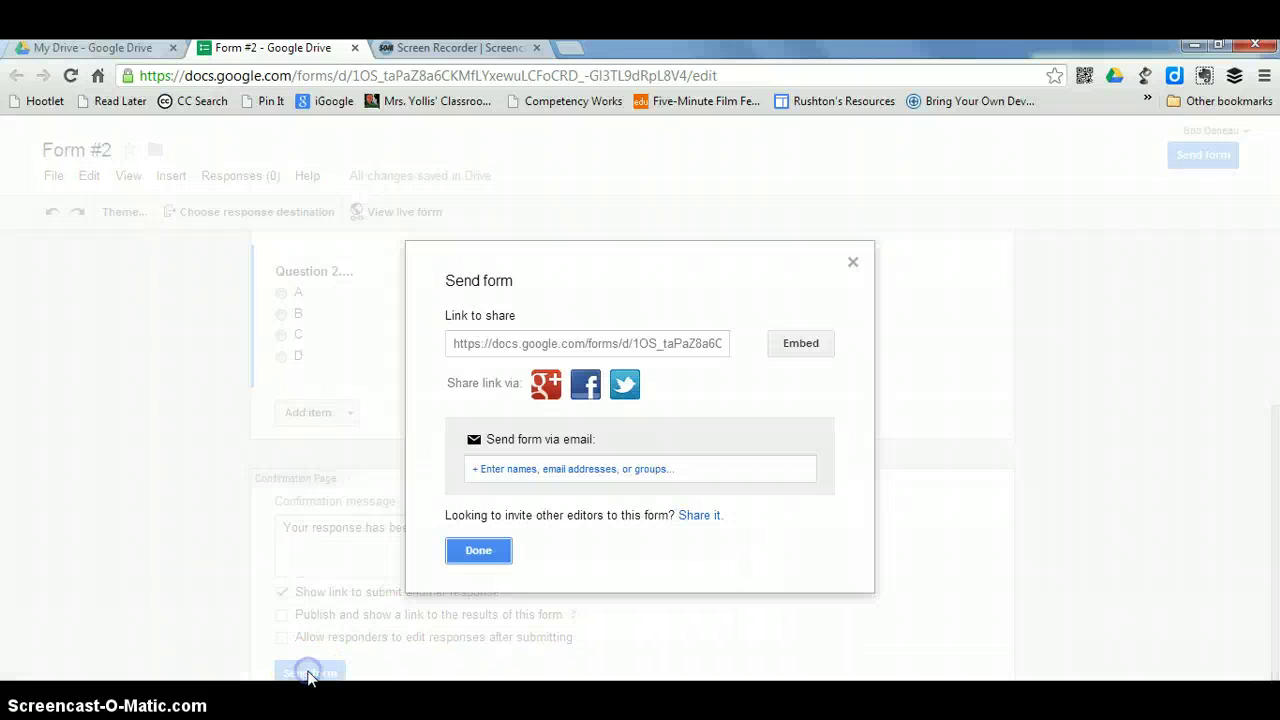
pyautogui.click(640, 346)
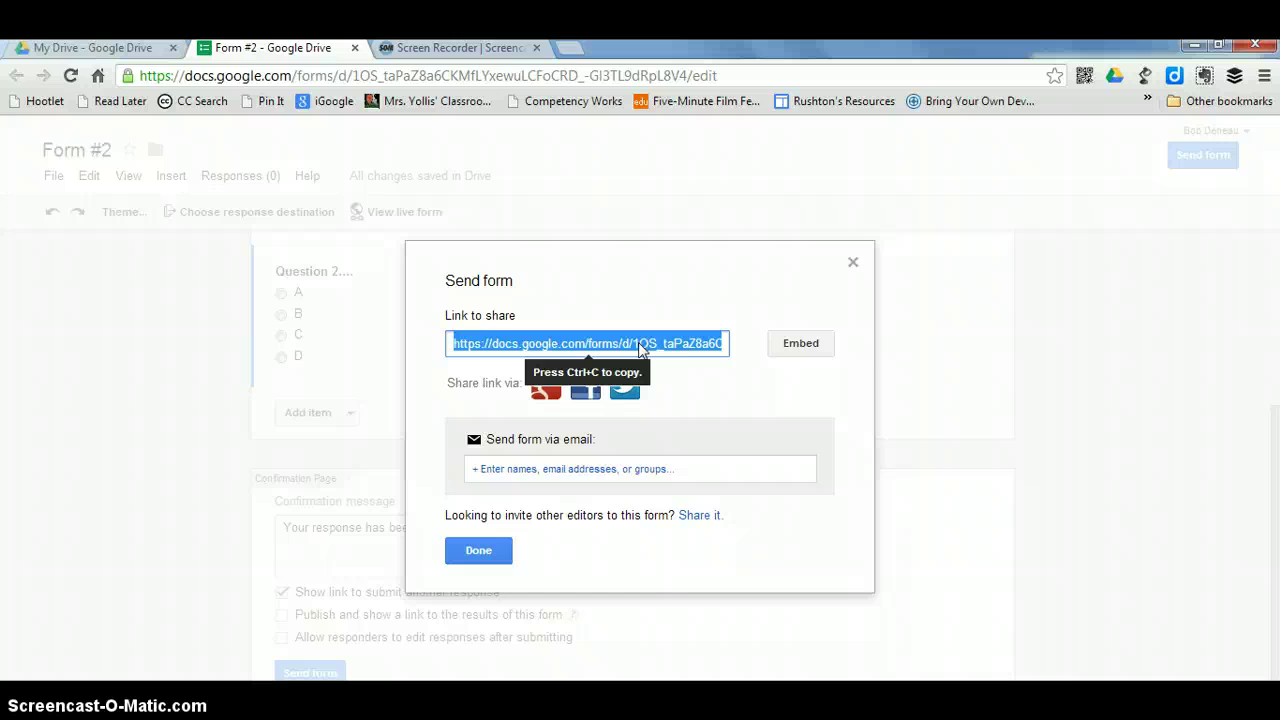
pyautogui.click(810, 344)
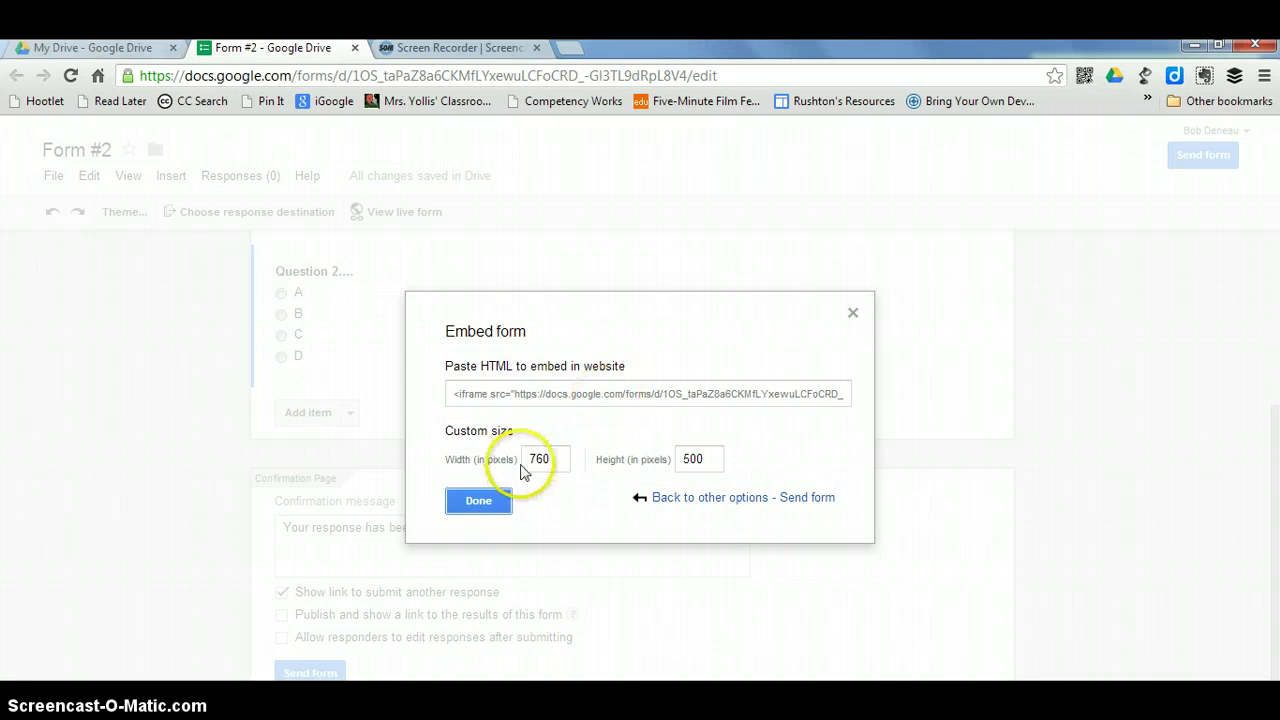
pyautogui.click(476, 502)
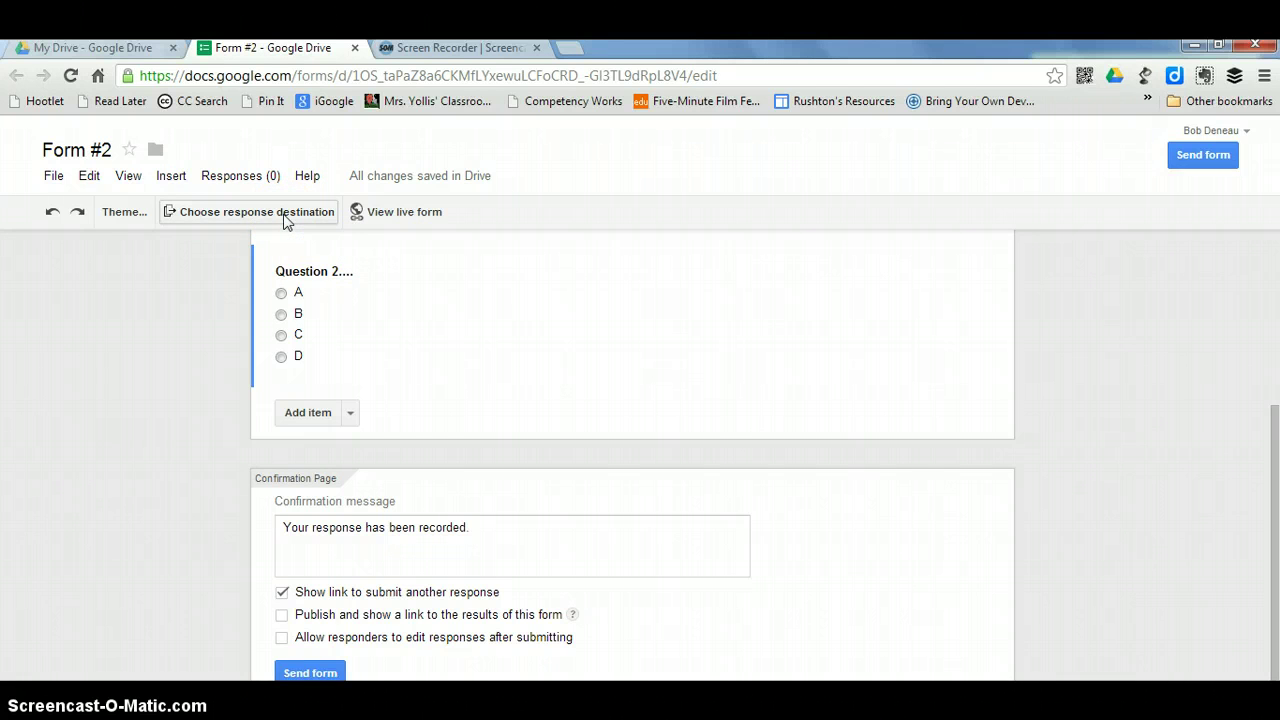
# Set the response destination to a new spreadsheet named 'Form #2 (Responses)'.
pyautogui.click(285, 218)
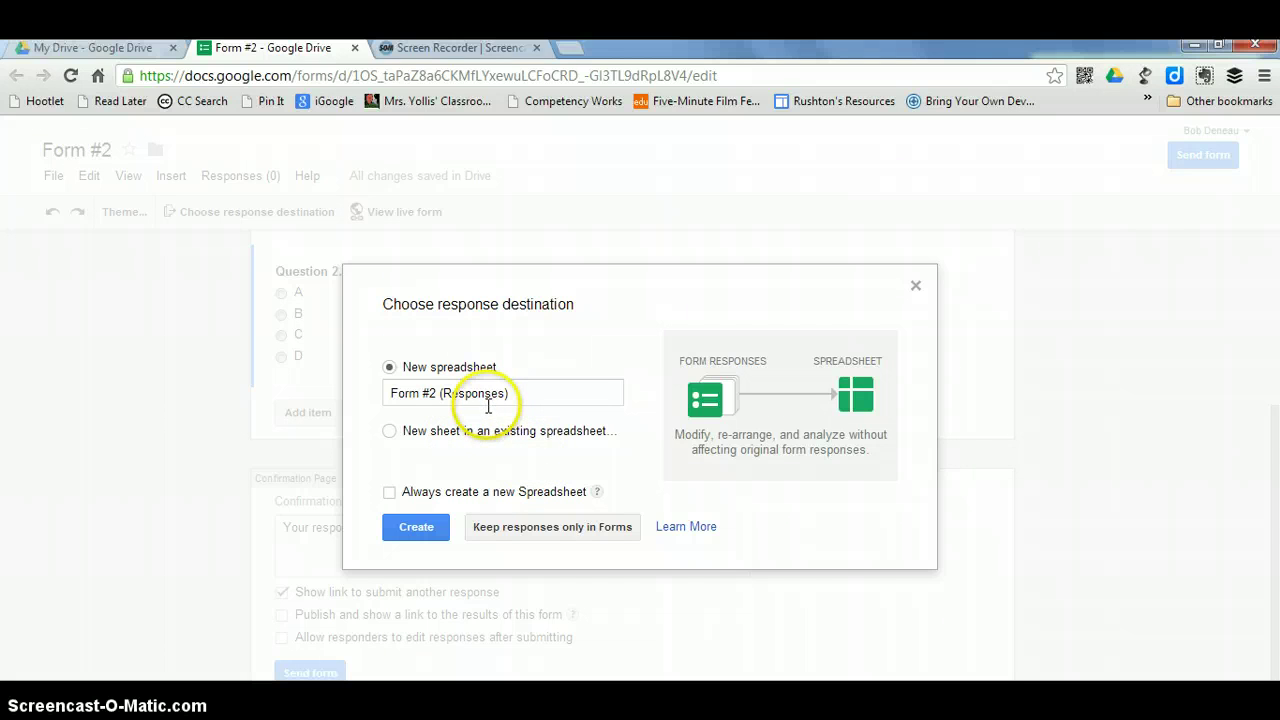
pyautogui.click(416, 530)
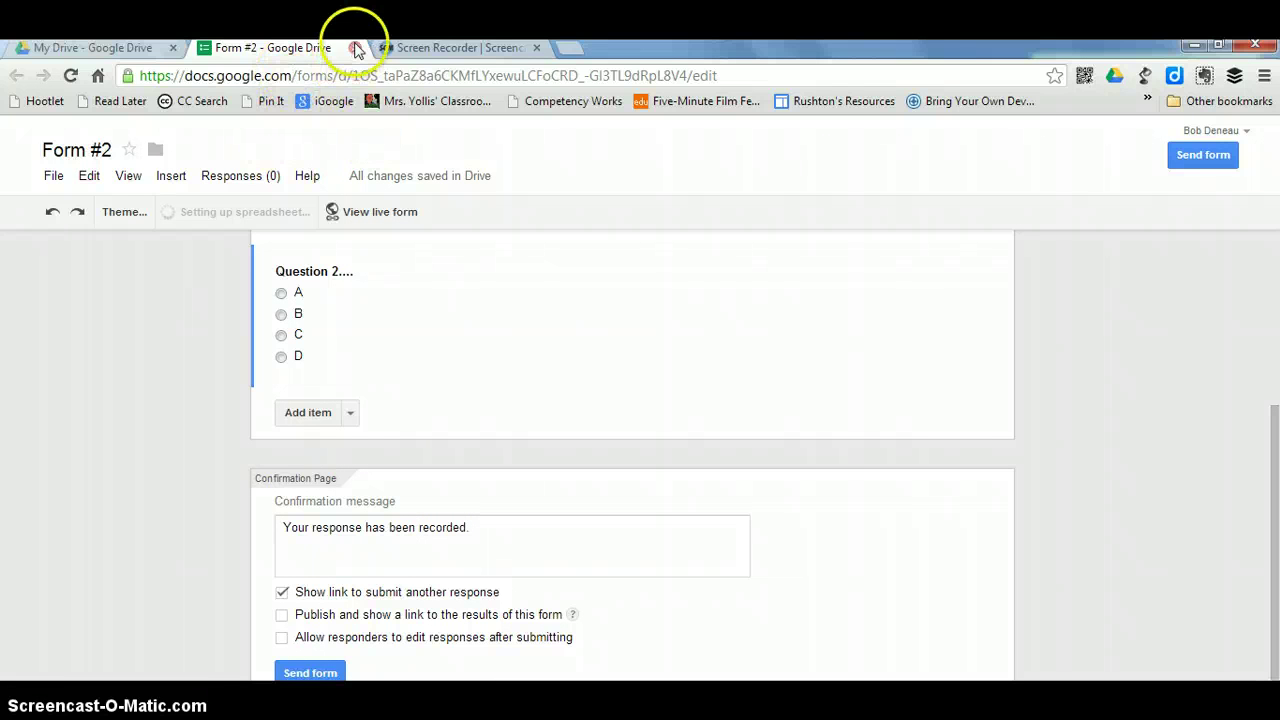
# Switch to the My Drive tab to see 'Form #2 (Responses)' listed above Form #2.
pyautogui.click(92, 50)
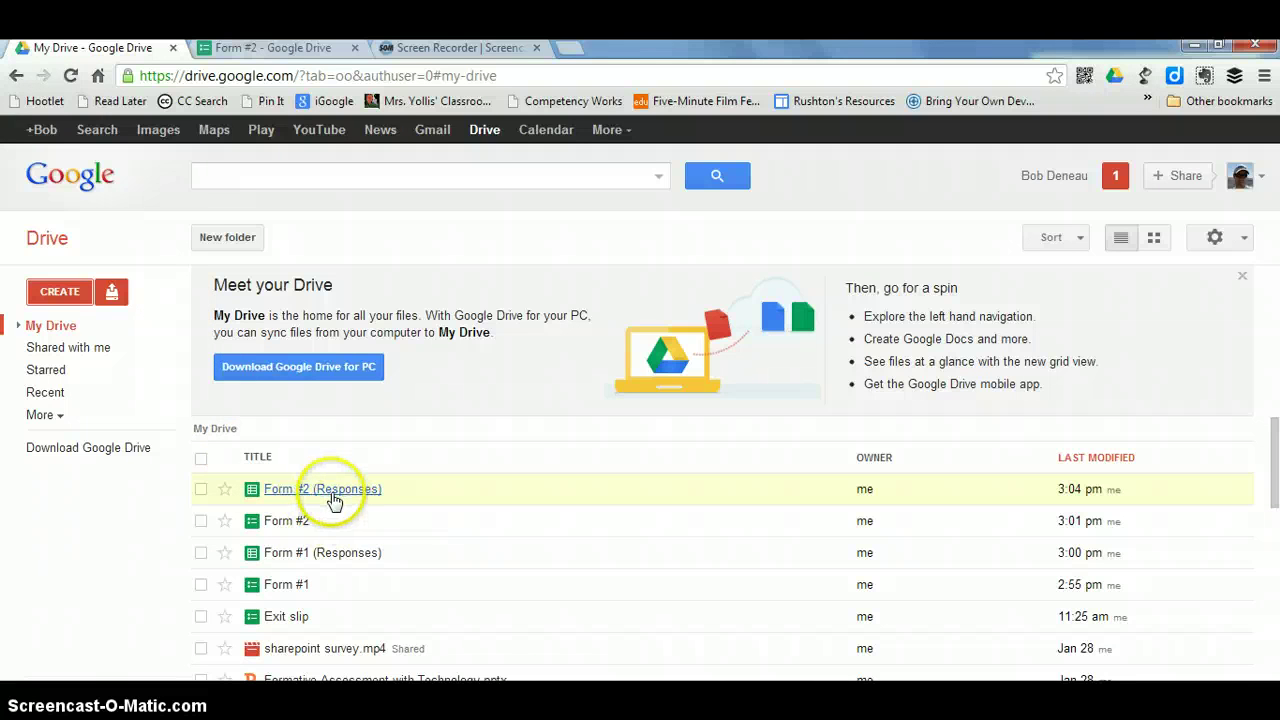
pyautogui.click(300, 553)
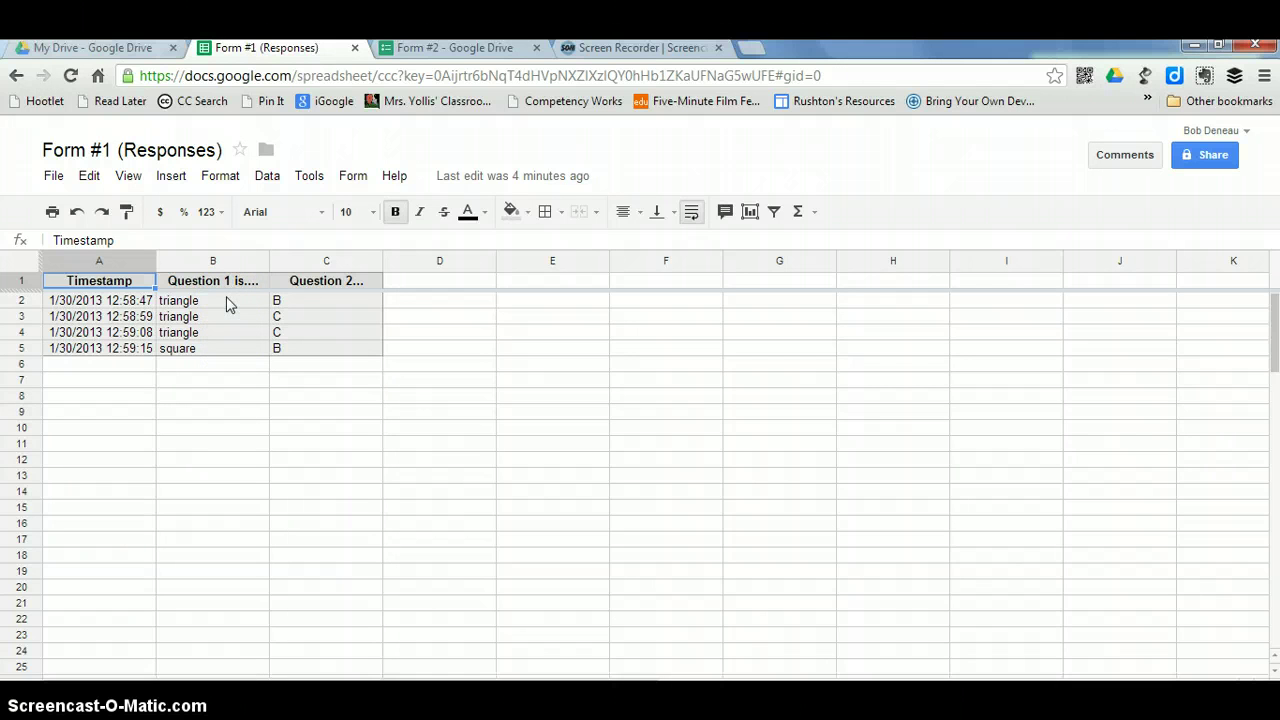
pyautogui.click(356, 48)
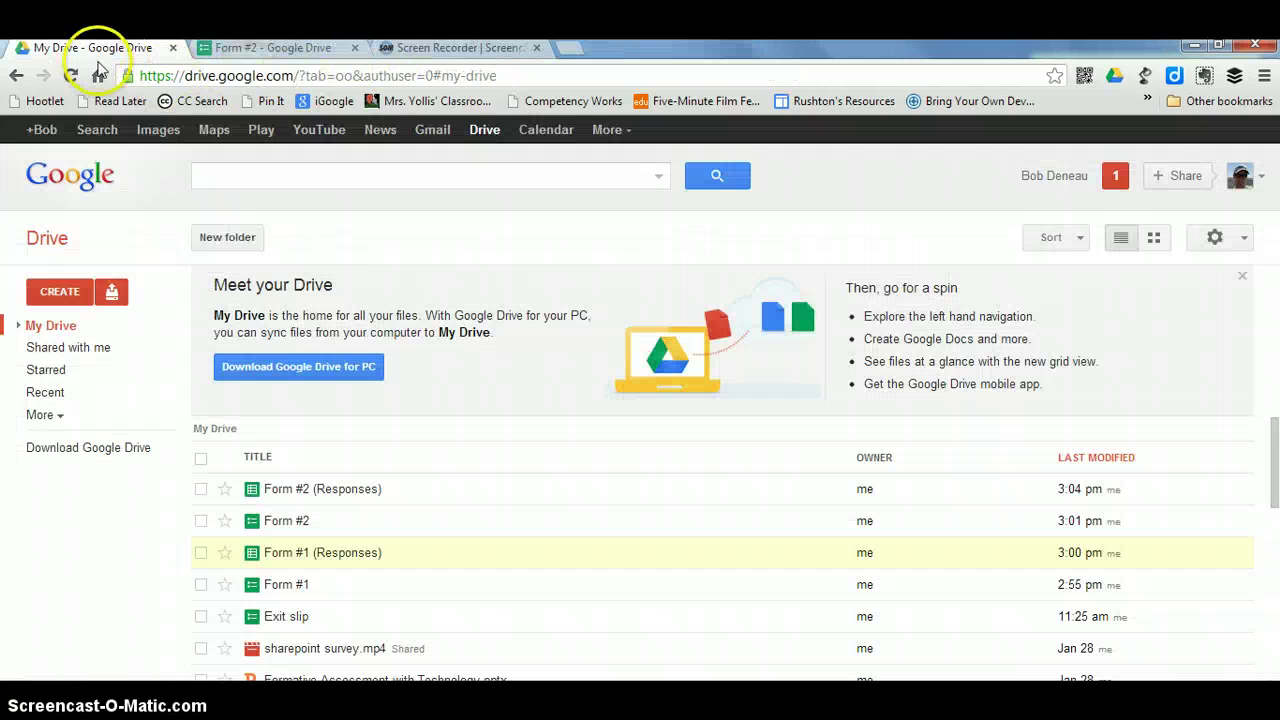
# Open Form #1 and view the Summary of responses for its 4 responses.
pyautogui.click(281, 585)
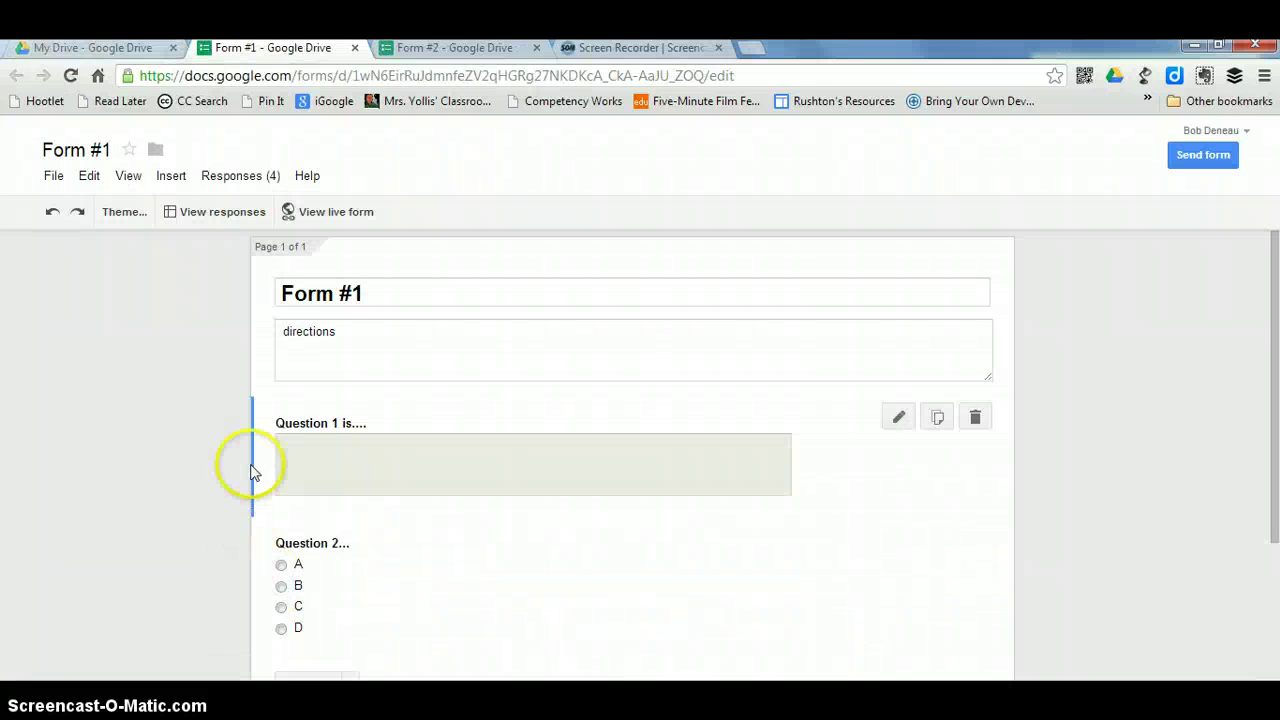
pyautogui.click(232, 180)
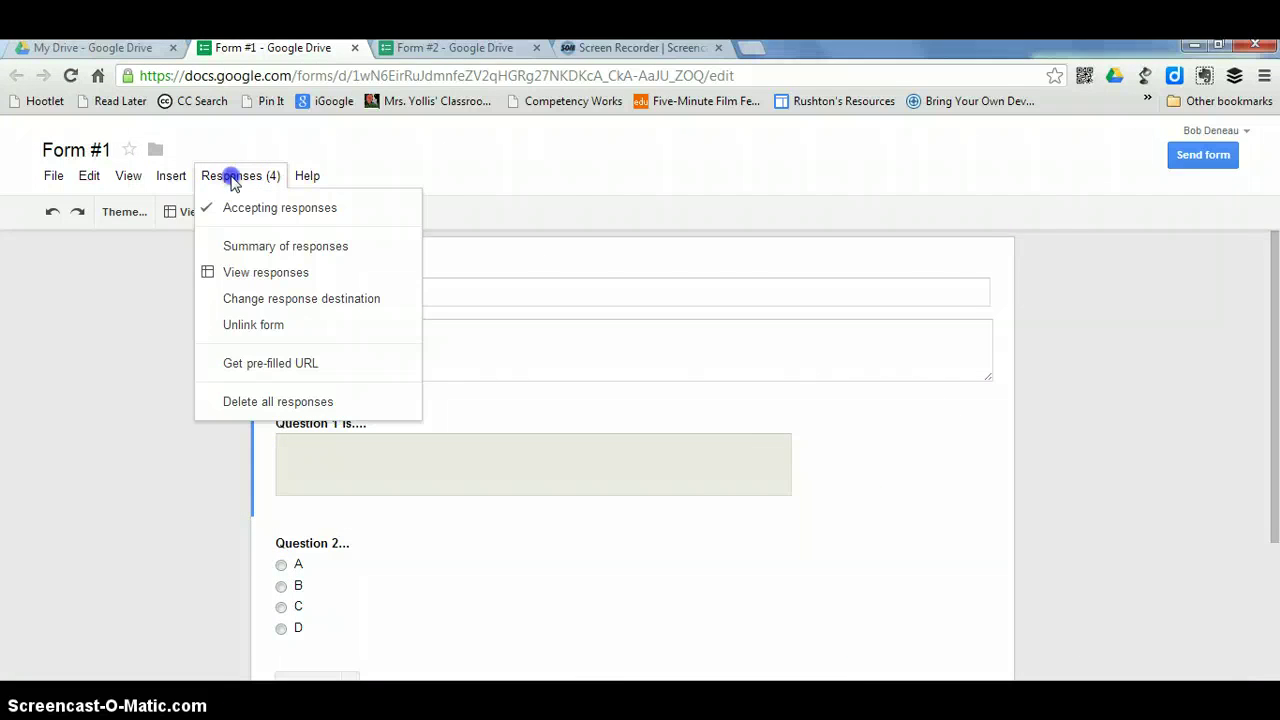
pyautogui.click(260, 250)
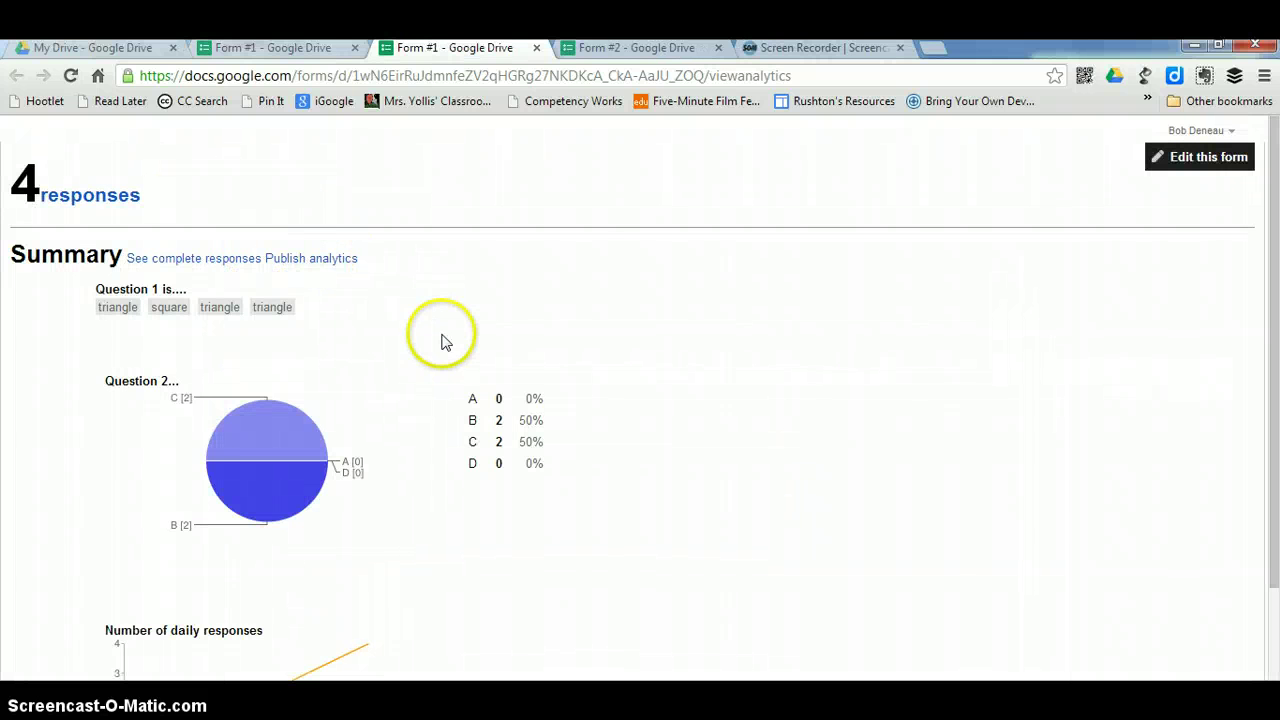